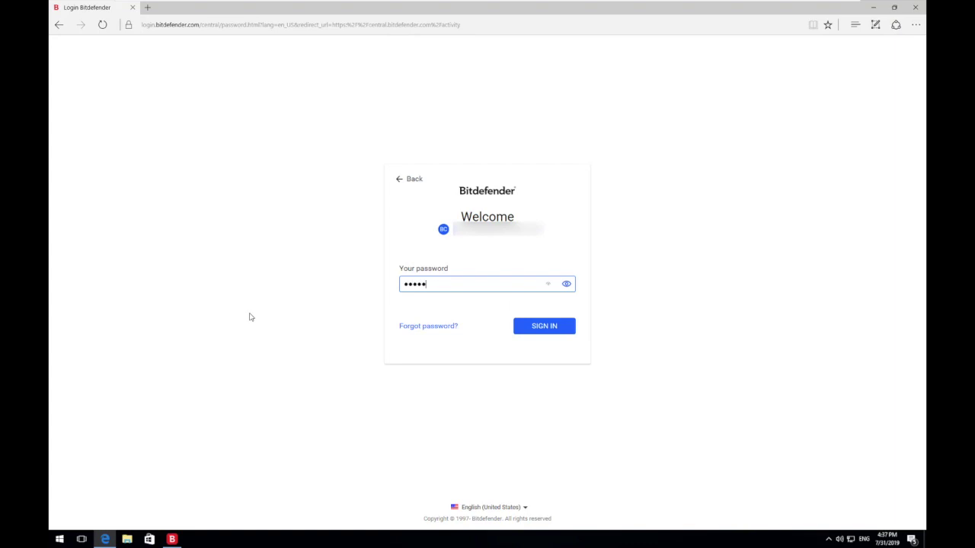
Sign in to Bitdefender Central and start Install Protection from the My Devices list.
key(Return)
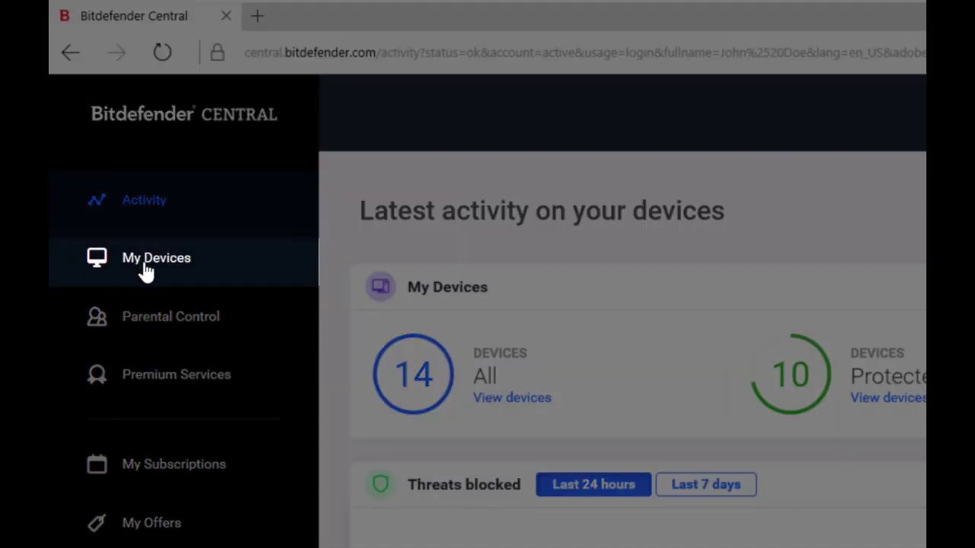
click(145, 268)
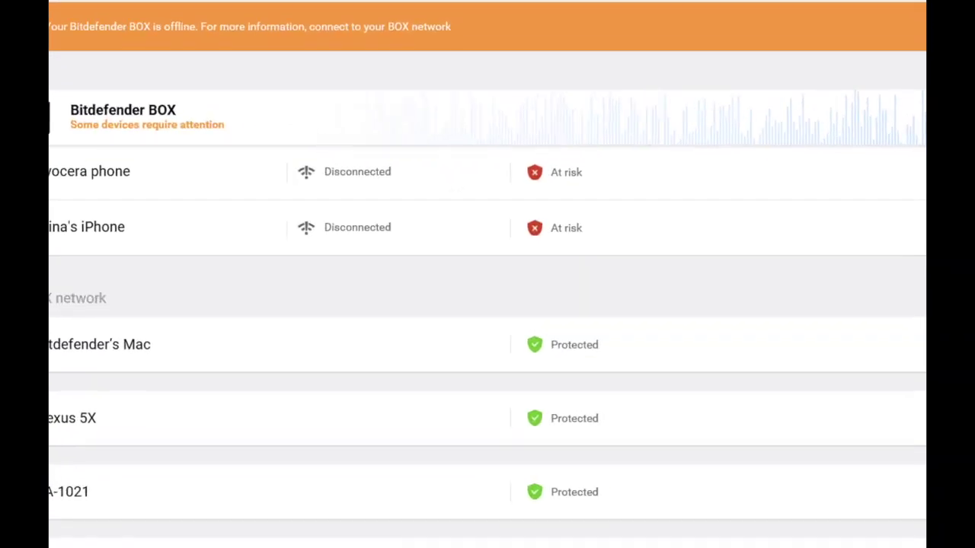
click(219, 88)
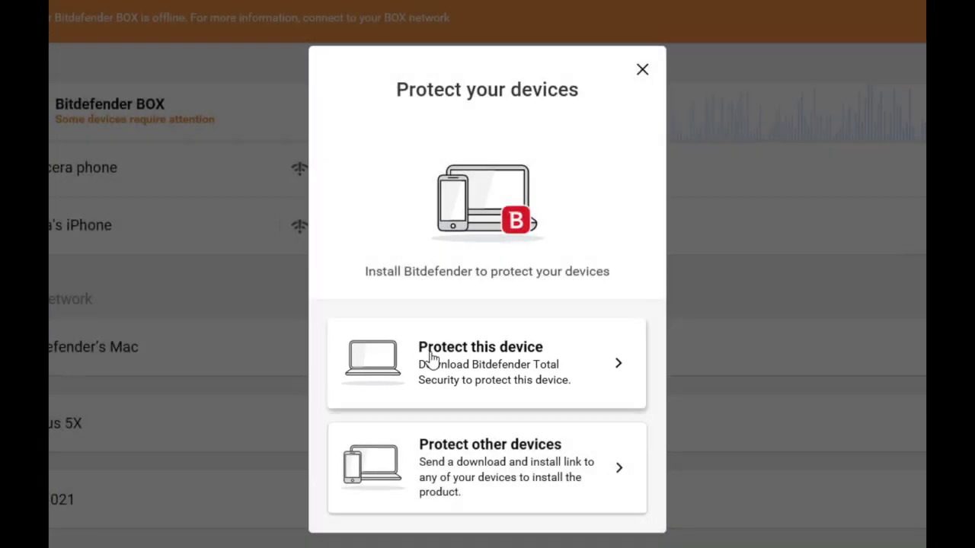
Protect this device as your own, then save and run the 11.2 MB installer.
click(431, 358)
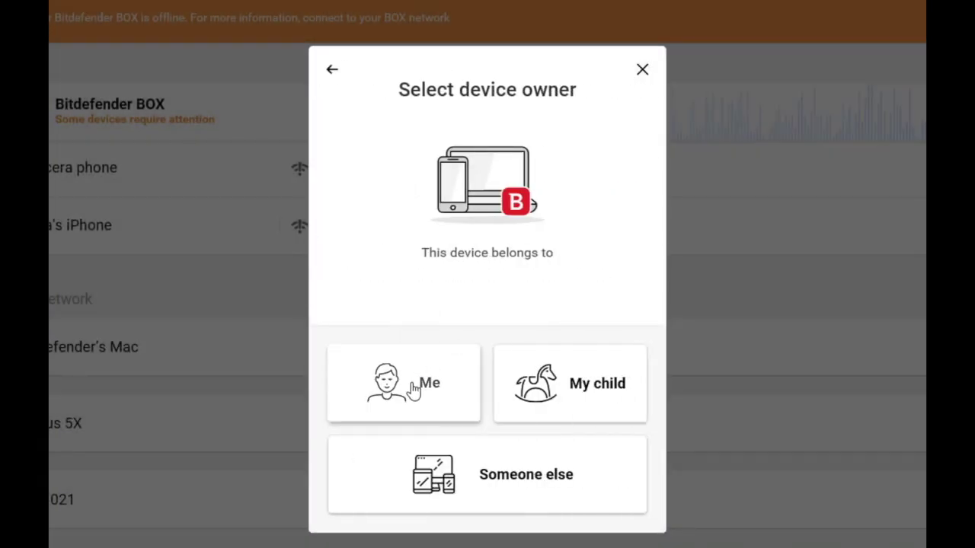
click(414, 390)
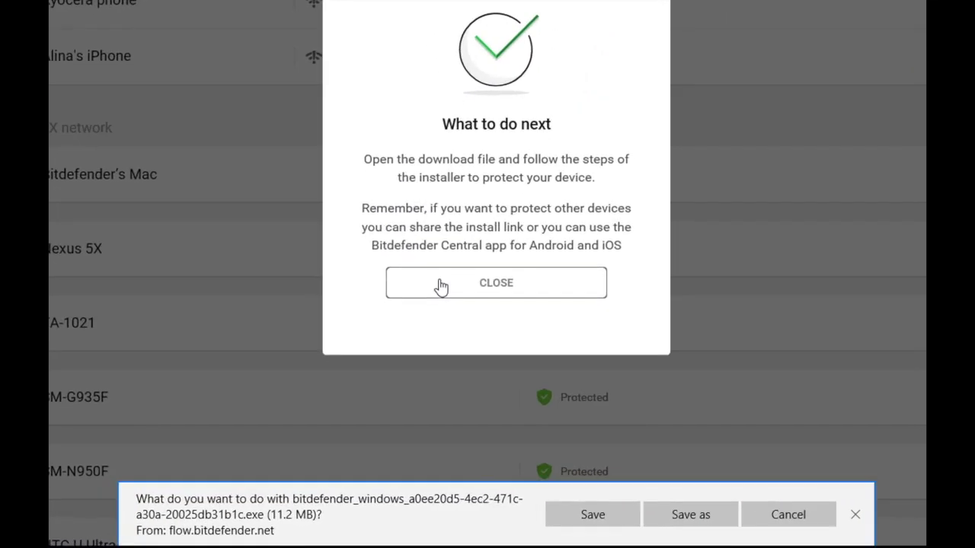
click(472, 379)
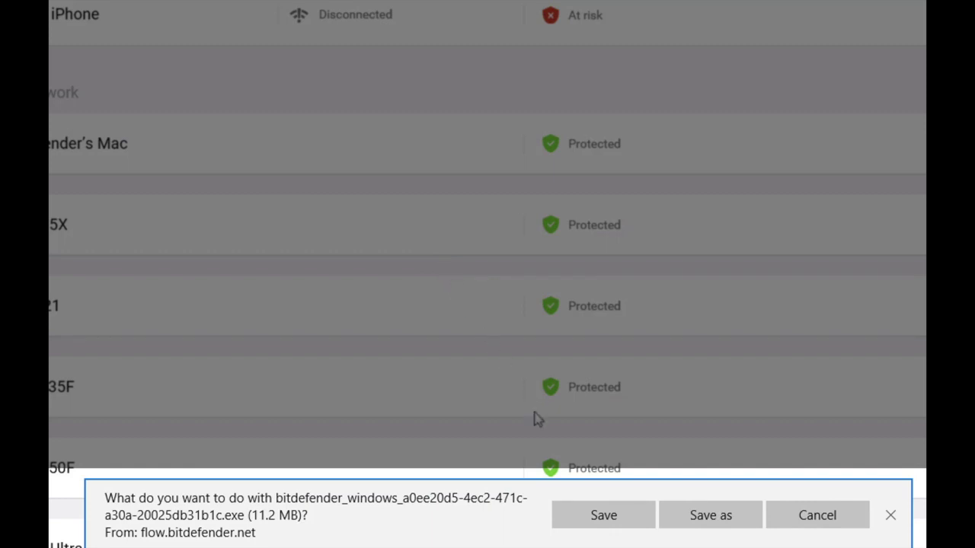
click(602, 518)
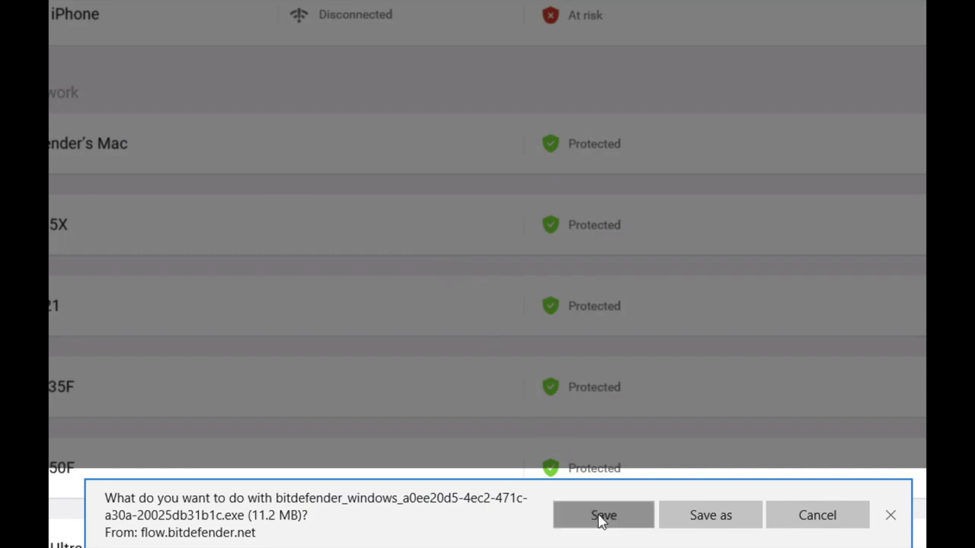
click(598, 524)
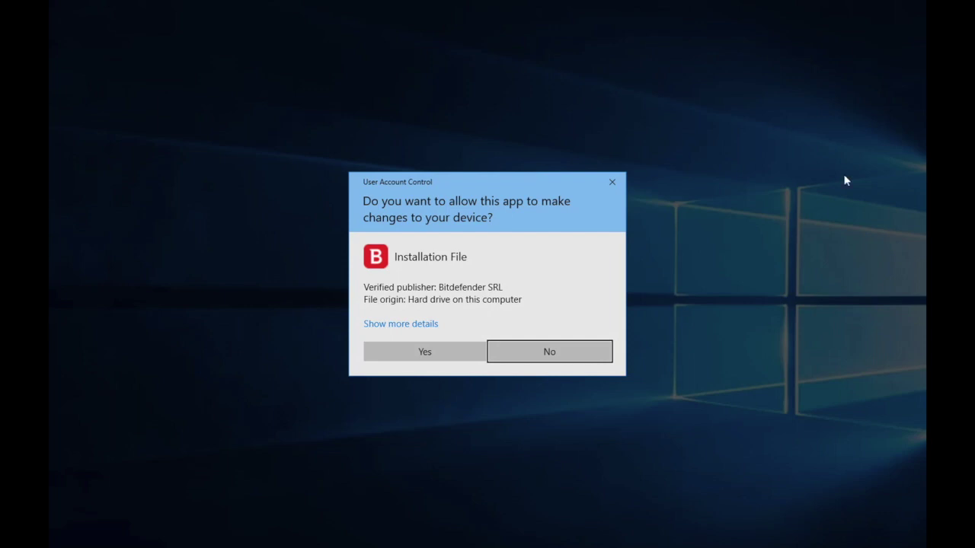
Allow the installer in User Account Control and choose START USING BITDEFENDER when installation finishes.
click(407, 361)
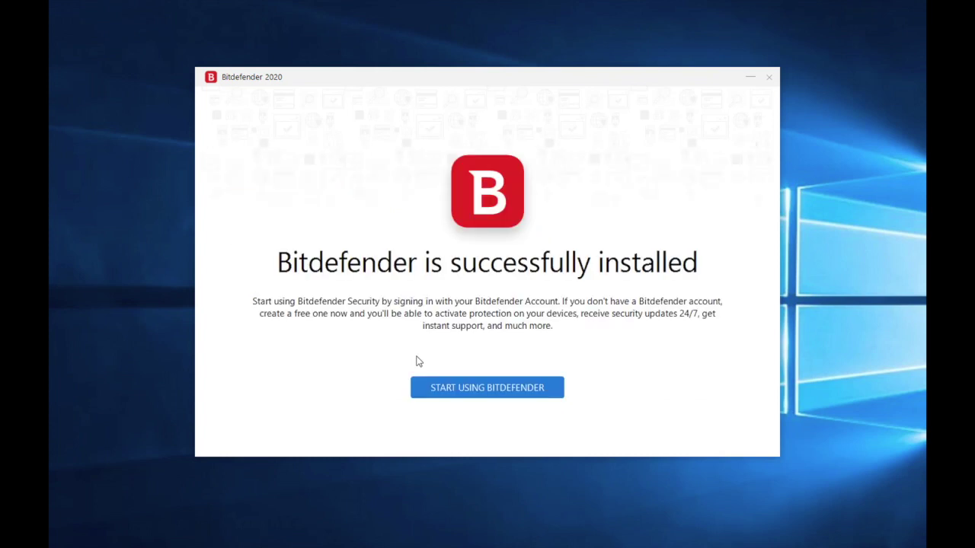
click(482, 393)
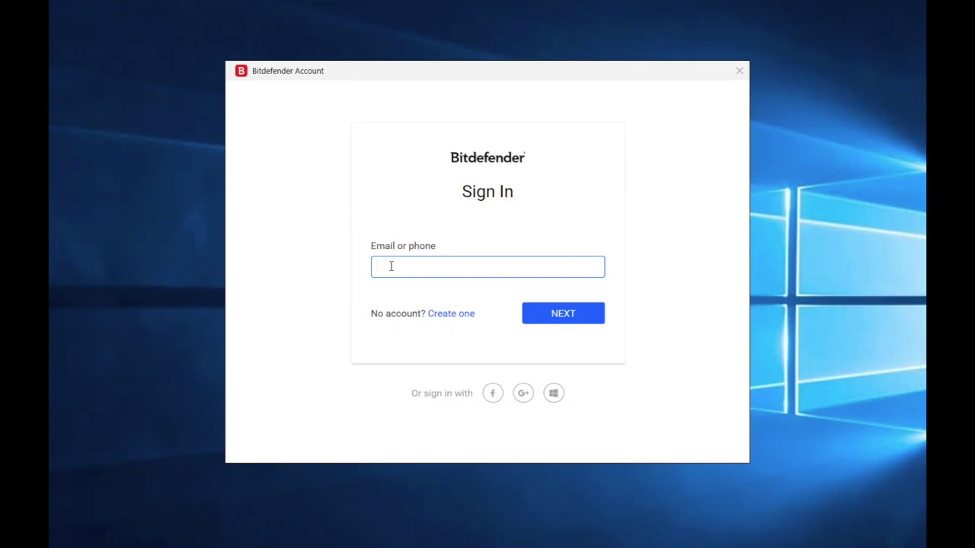
Sign in to the Bitdefender Account with the account e-mail and password.
text(myemailaddress@mail.com)
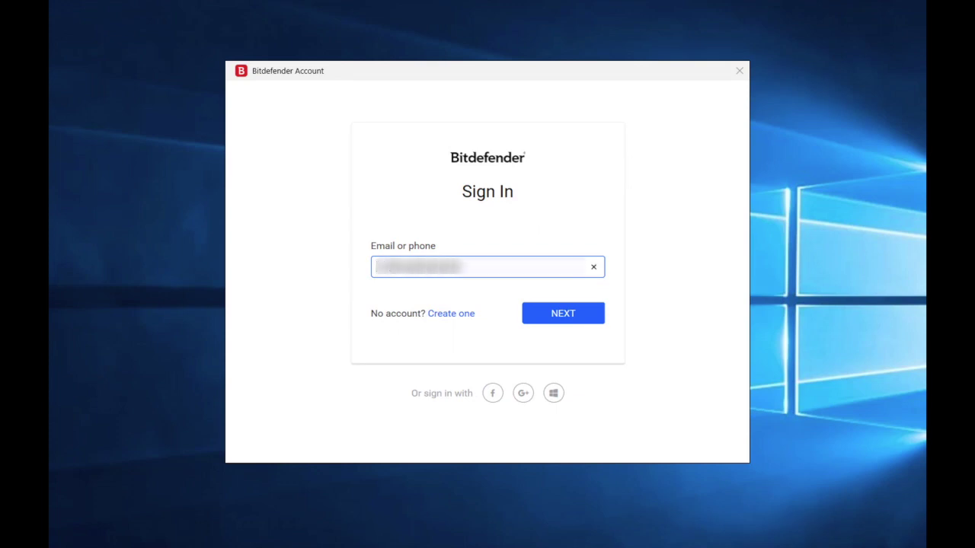
key(Return)
text(•••••••••)
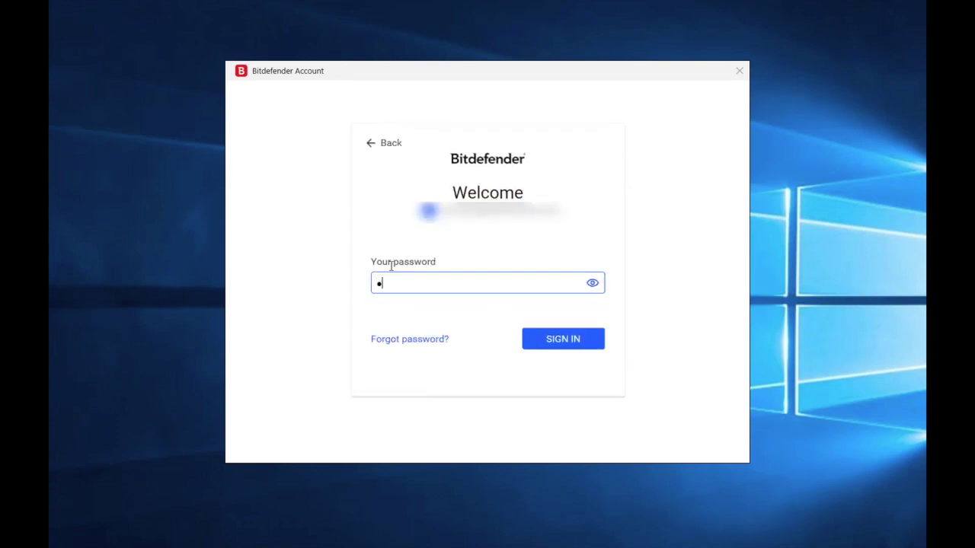
text(••••)
key(Return)
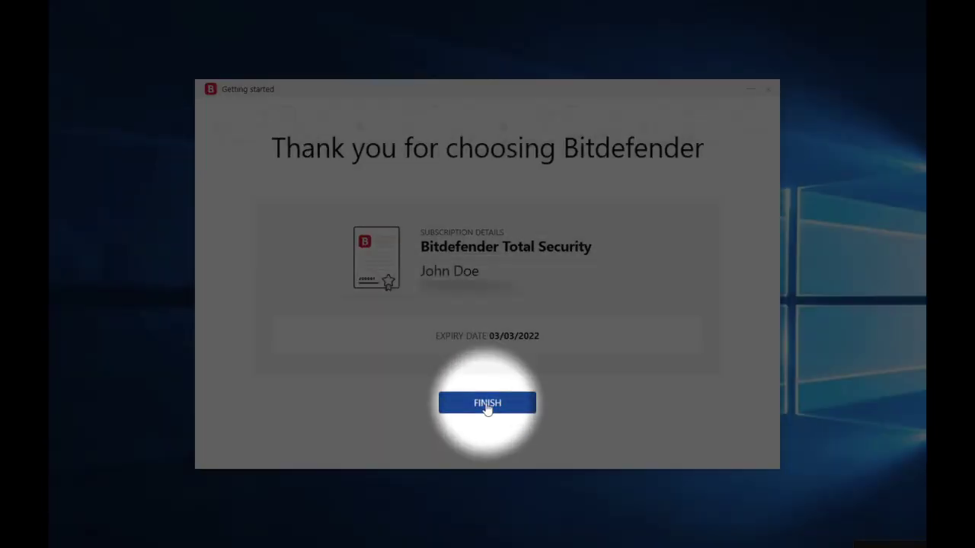
Finish the getting-started step and accept the subscription agreement.
click(487, 403)
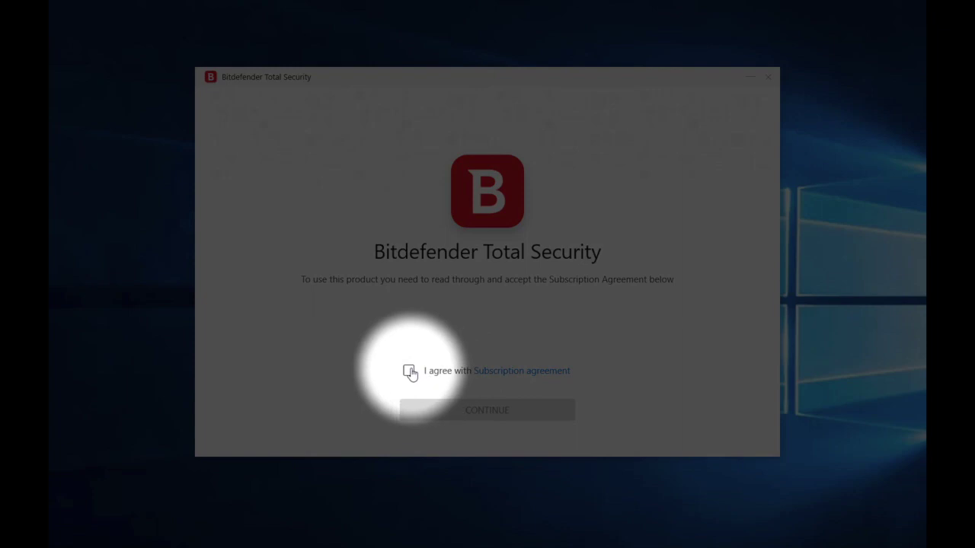
click(410, 372)
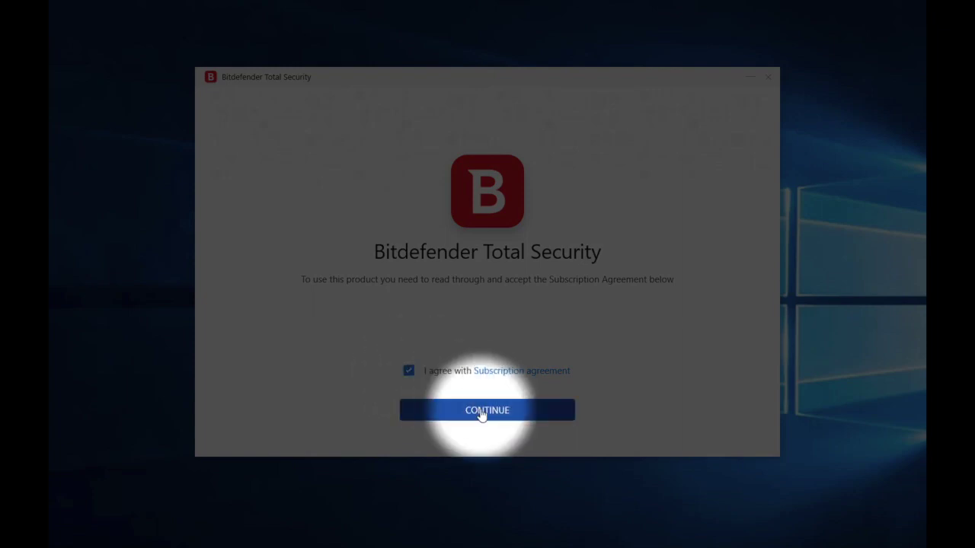
click(483, 412)
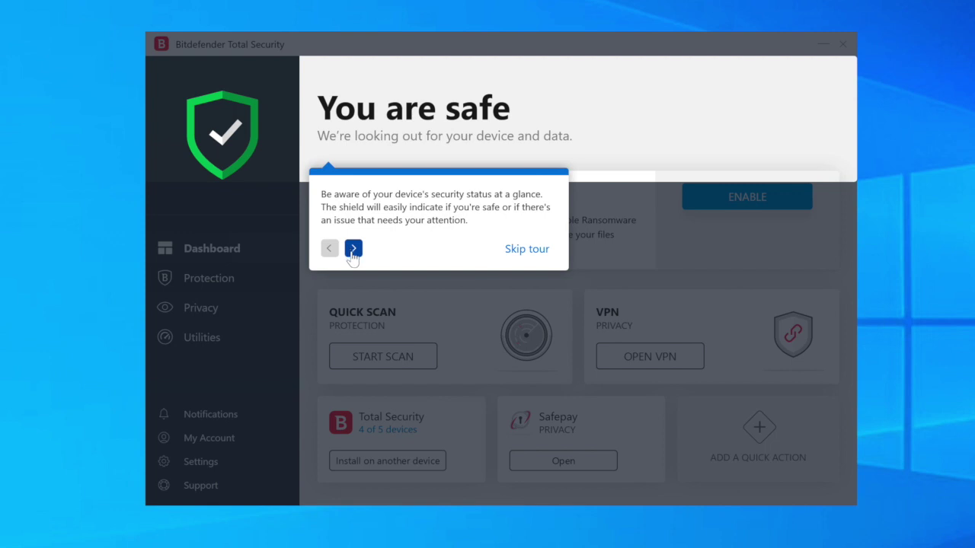
Step through the tour's tips, including quick actions, and end it with GOT IT.
click(352, 249)
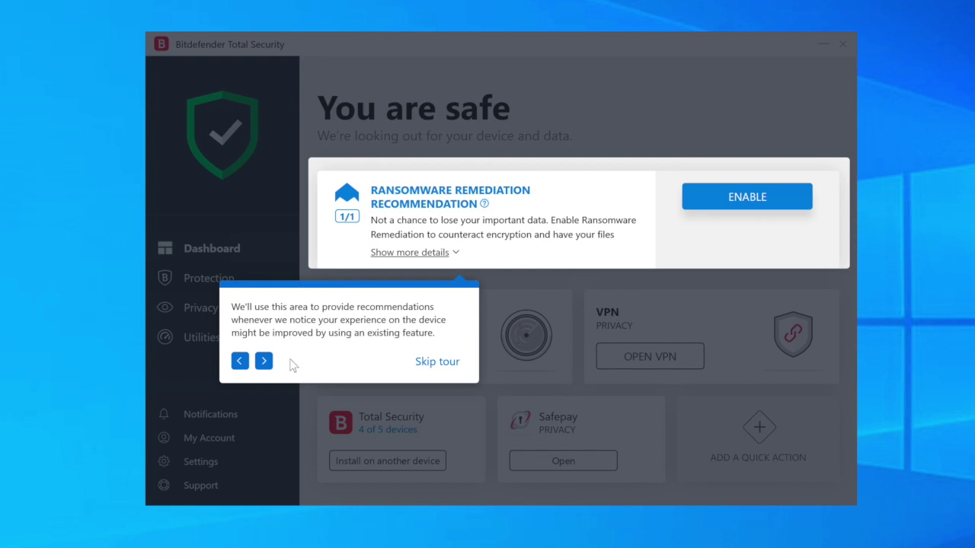
click(263, 362)
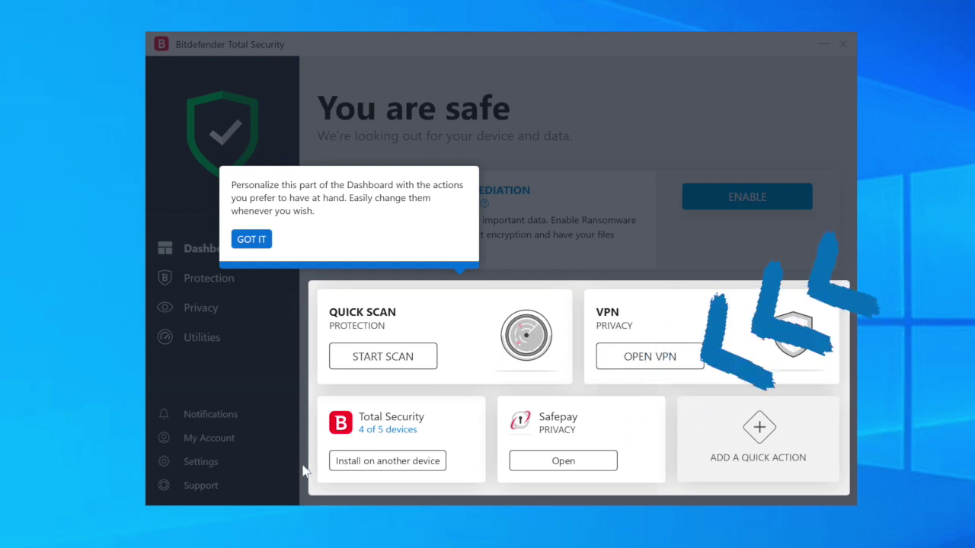
click(254, 242)
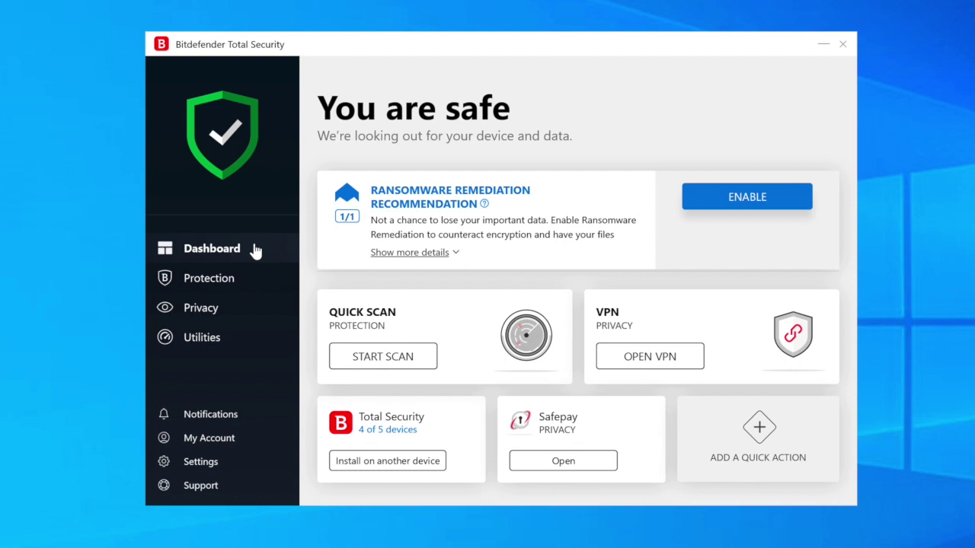
Open Protection and read the descriptions of Antivirus, Firewall, Safe Files and other modules.
click(242, 284)
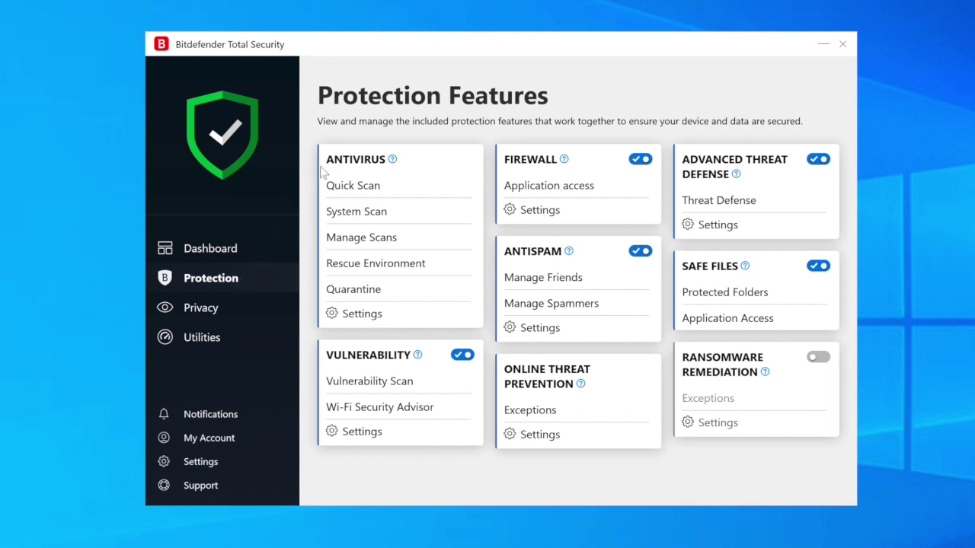
mouse_move(391, 163)
mouse_move(562, 163)
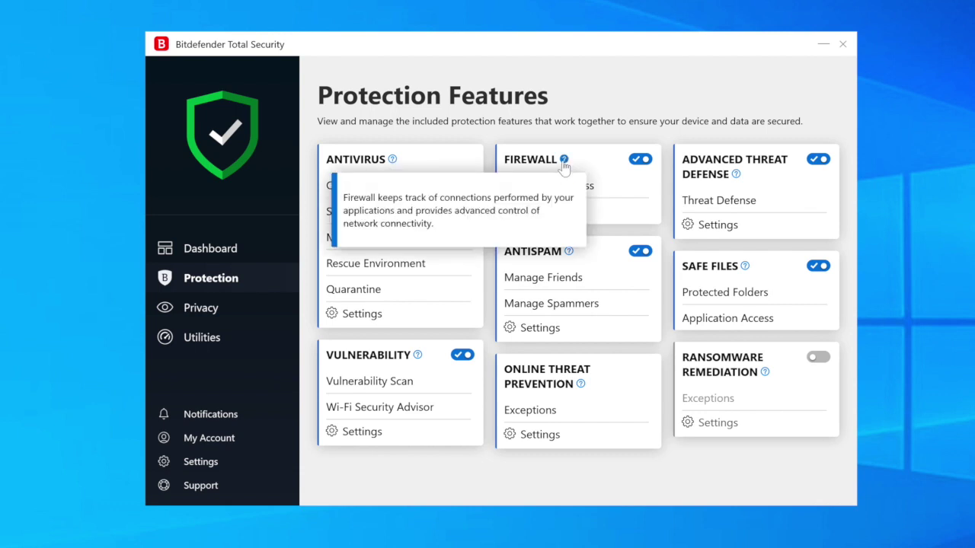
mouse_move(736, 177)
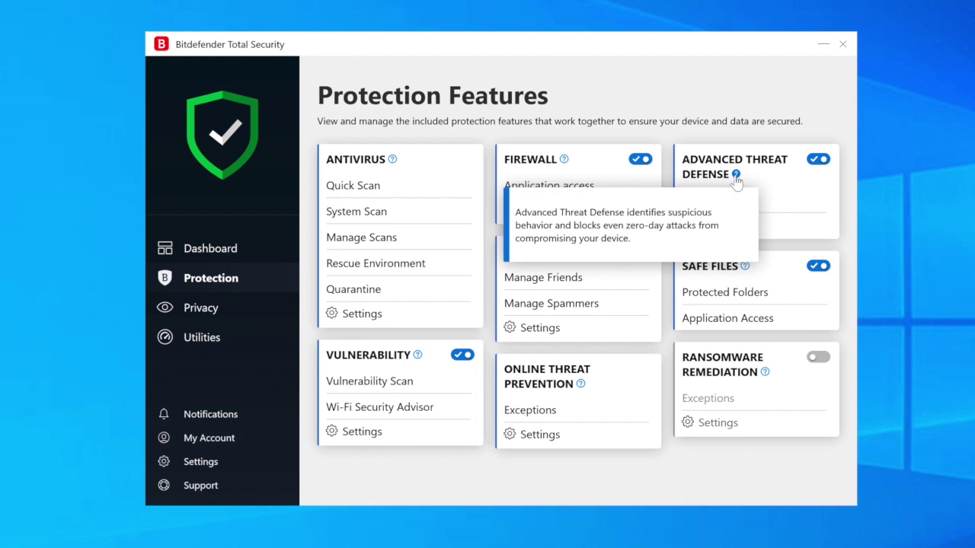
mouse_move(743, 270)
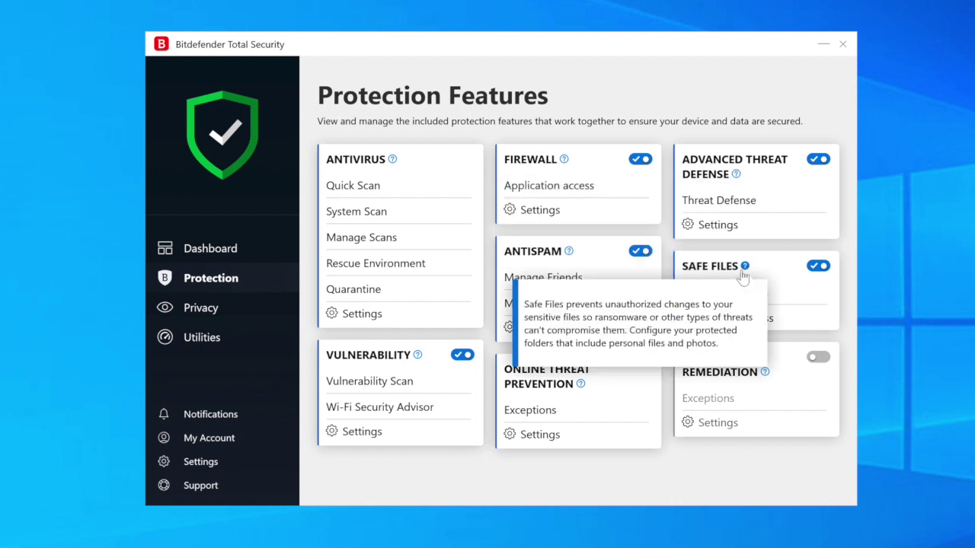
mouse_move(565, 254)
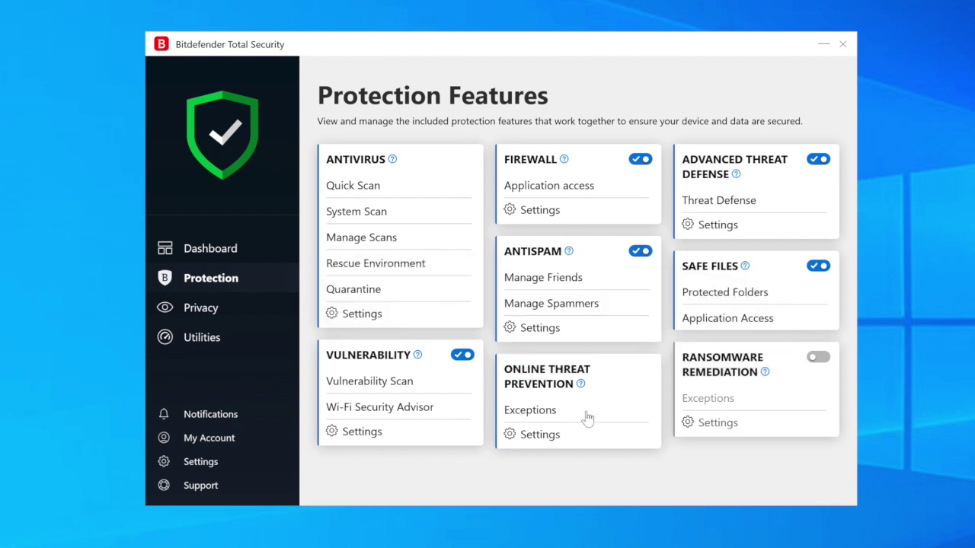
mouse_move(579, 386)
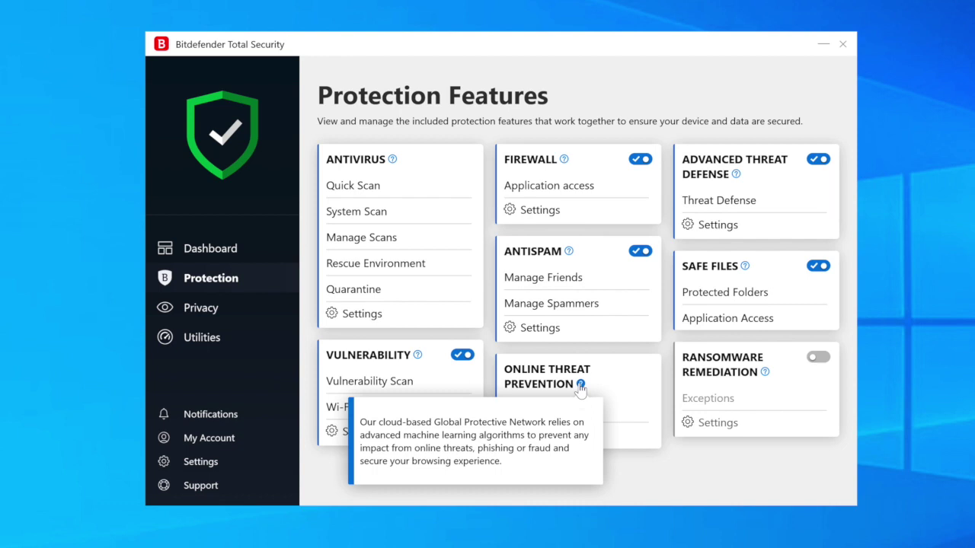
mouse_move(411, 363)
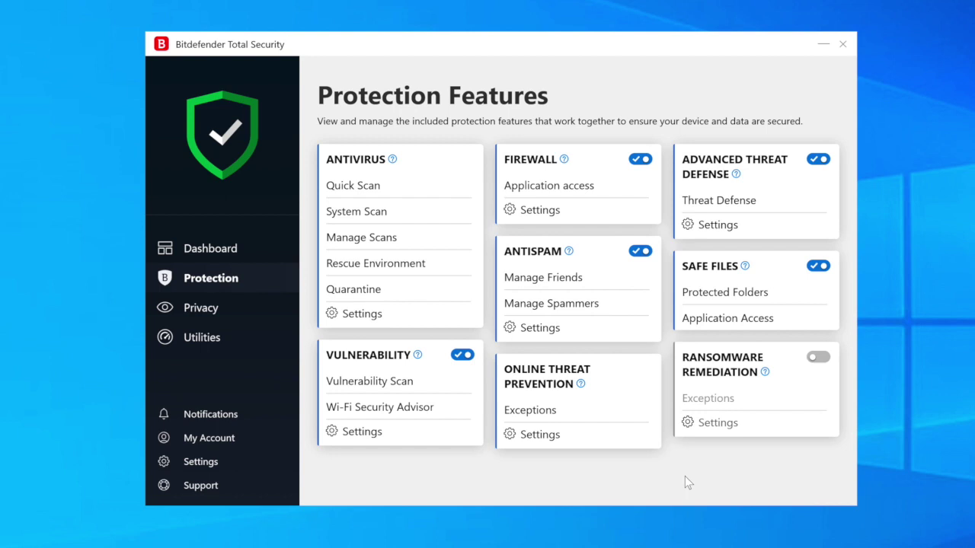
Switch the Ransomware Remediation toggle on to enable its Exceptions and Settings.
click(818, 358)
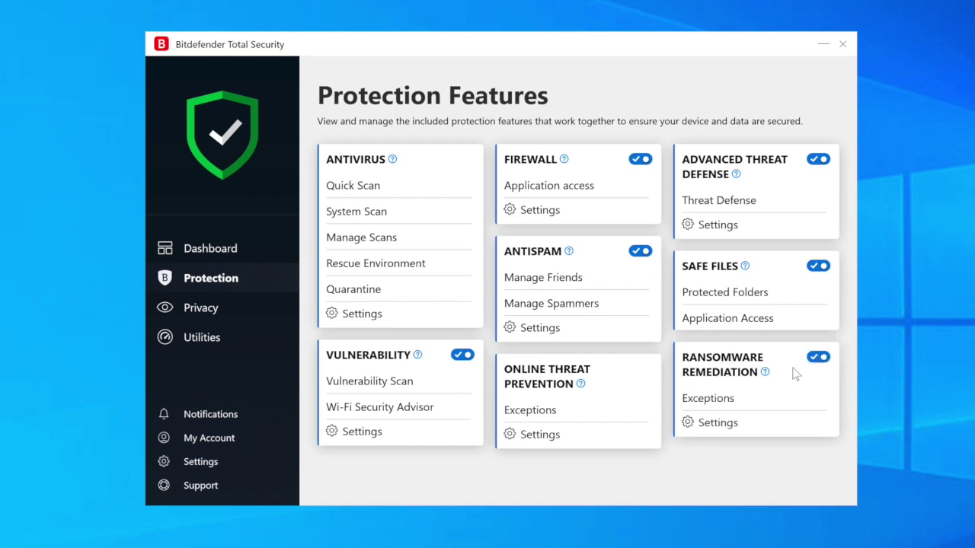
mouse_move(764, 373)
Open Privacy and read the descriptions of Password Manager, File Encryption, Safepay, VPN and Anti-Tracker.
click(236, 308)
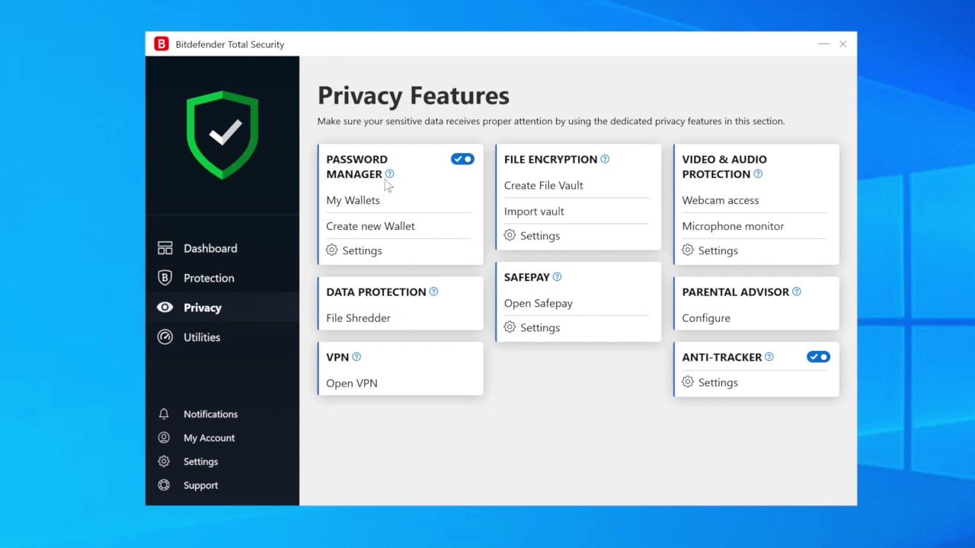
mouse_move(390, 175)
mouse_move(603, 162)
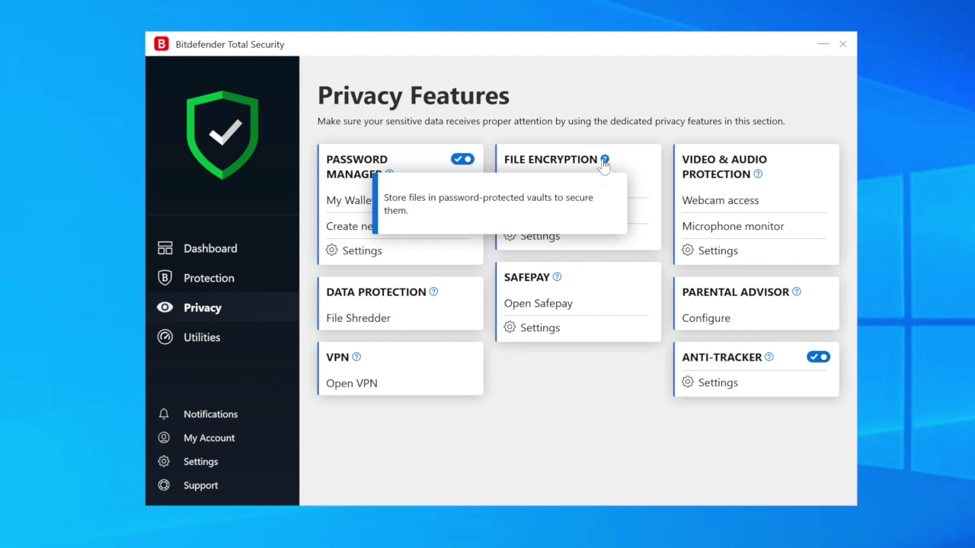
mouse_move(757, 180)
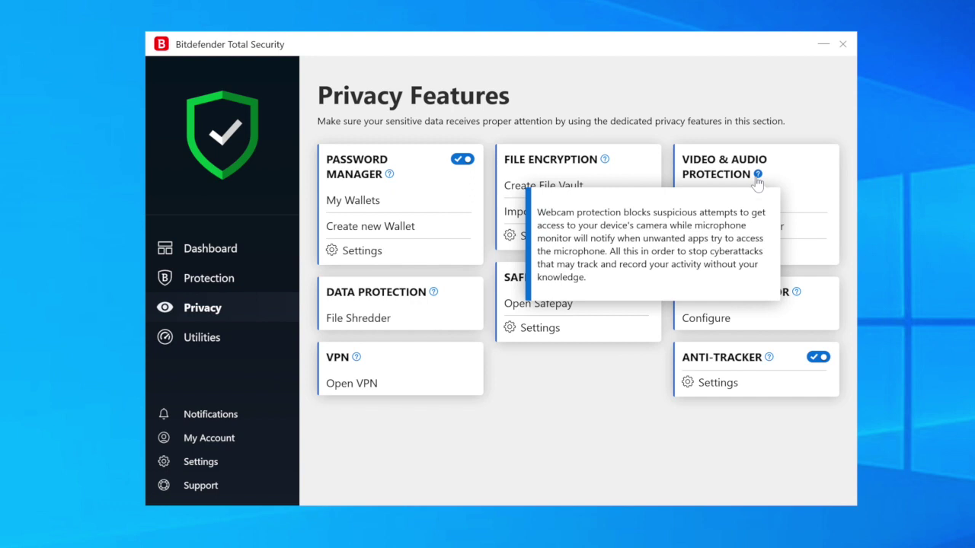
mouse_move(795, 298)
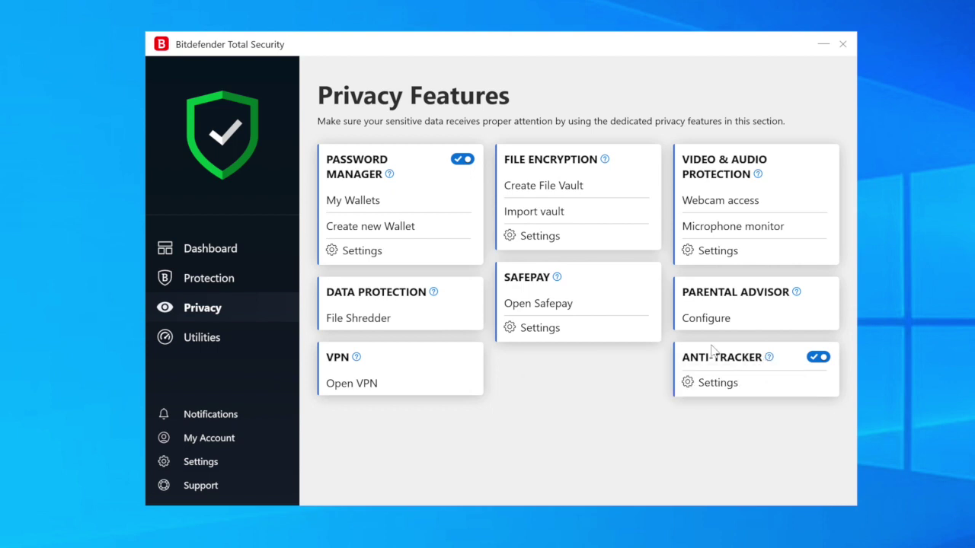
mouse_move(555, 280)
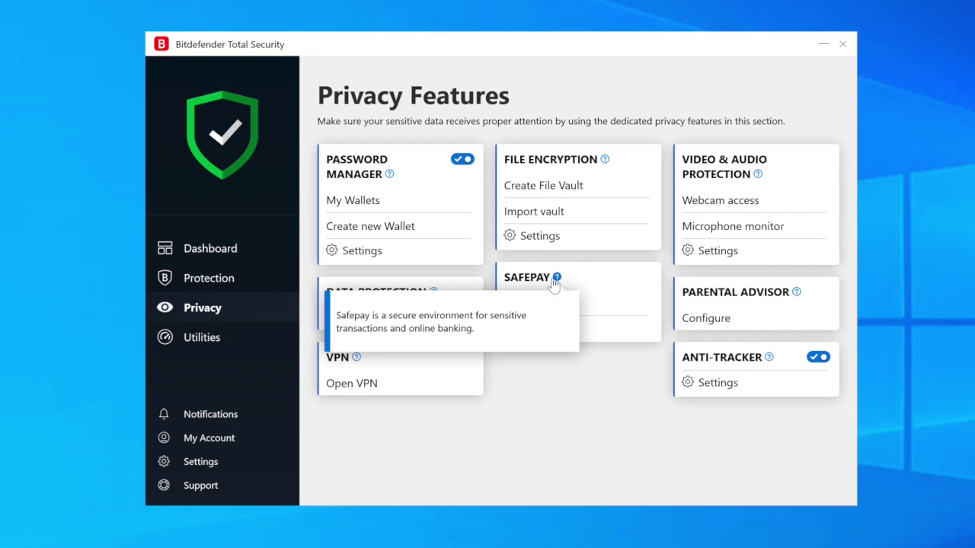
mouse_move(432, 296)
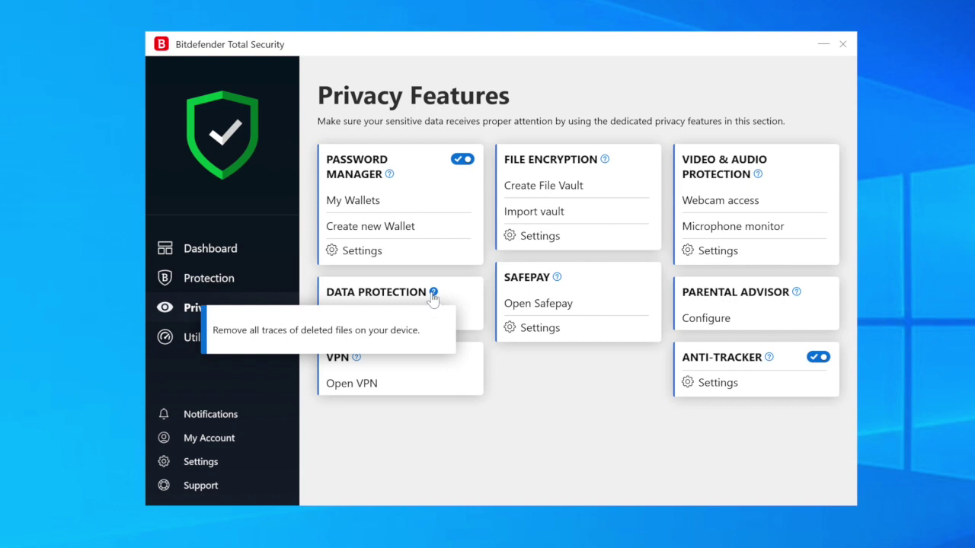
mouse_move(355, 364)
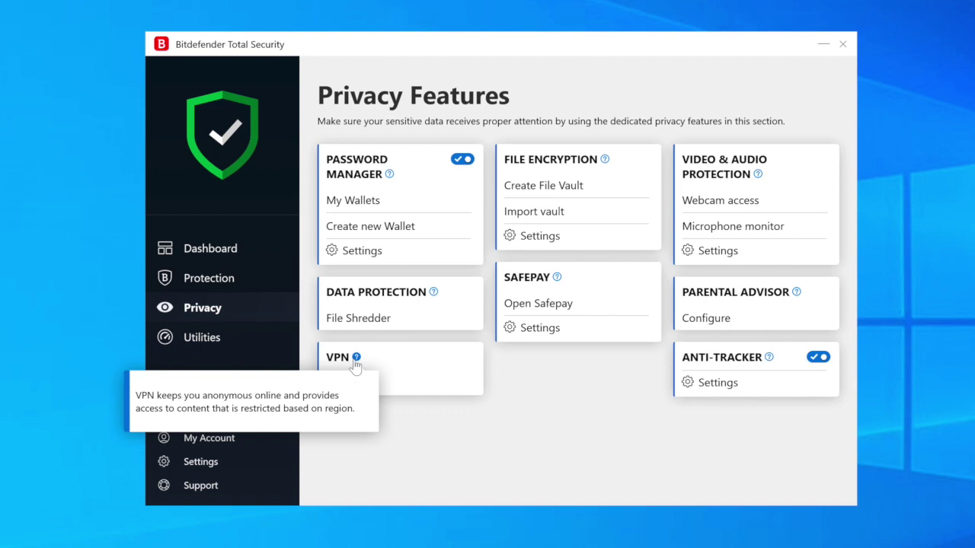
Switch to the Utilities page from the sidebar.
click(204, 340)
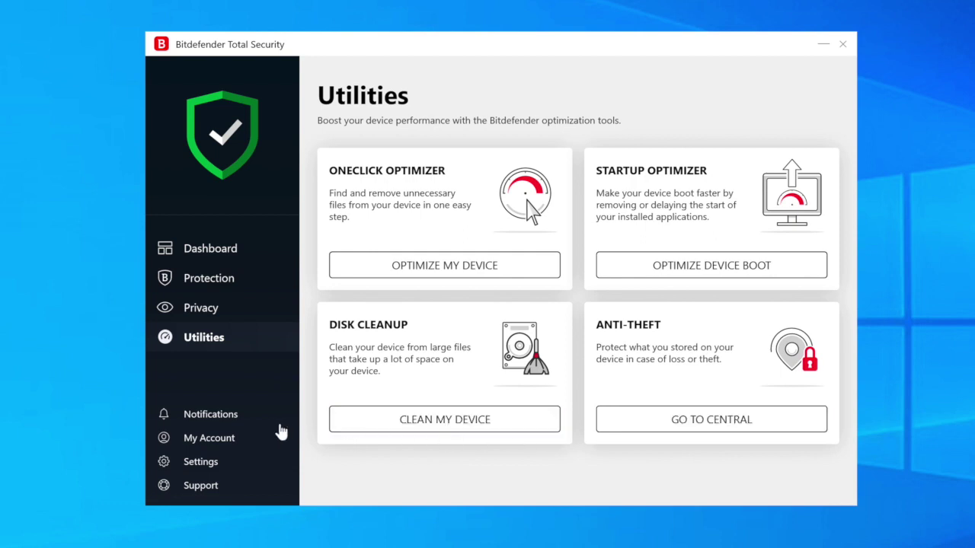
Open Notifications and expand the latest notification's firewall details.
click(257, 425)
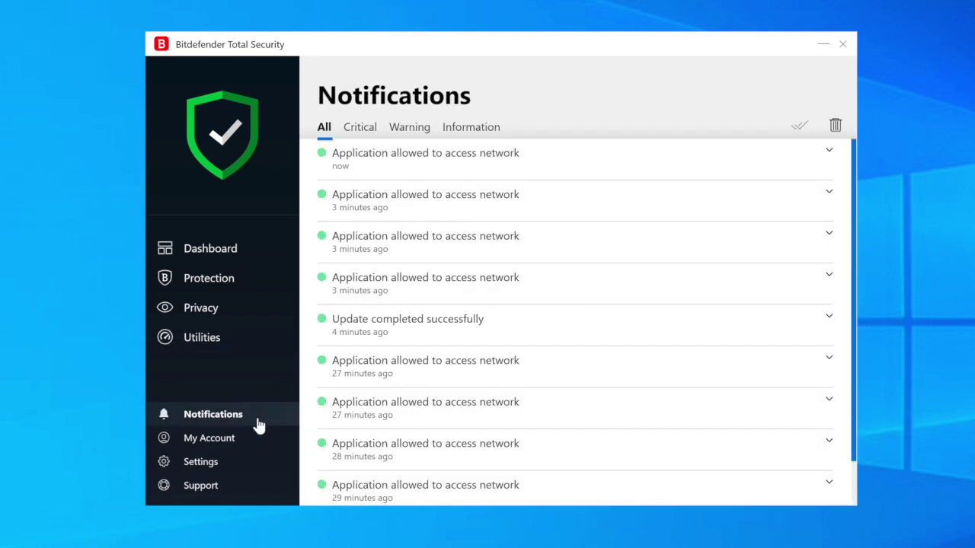
click(817, 156)
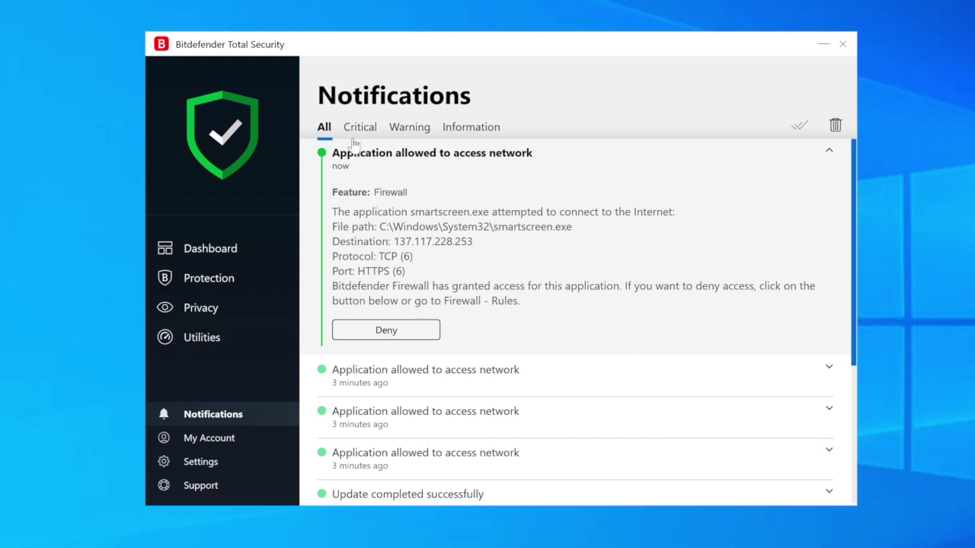
scroll(445, 194, down, 2)
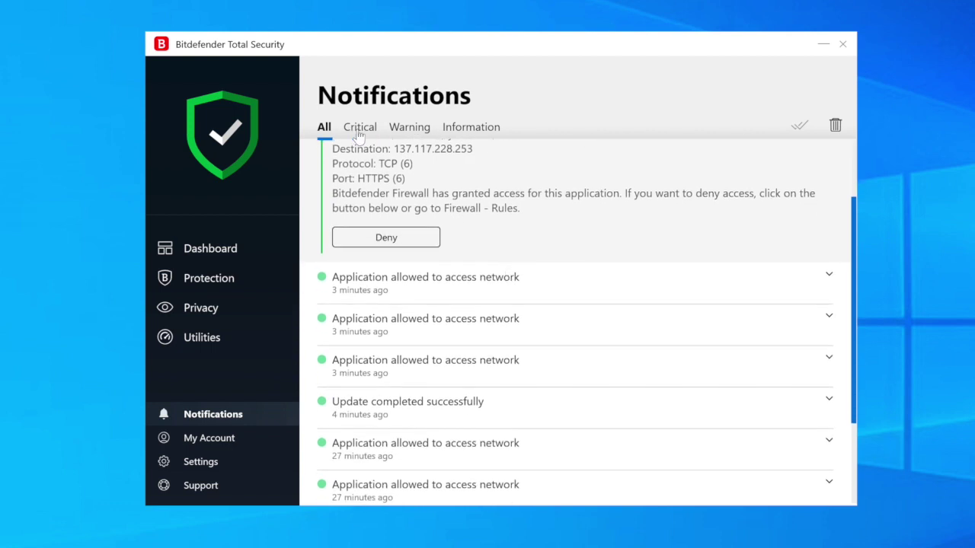
Filter by Critical, Warning and Information, then expand the notification from 28 minutes ago.
click(359, 134)
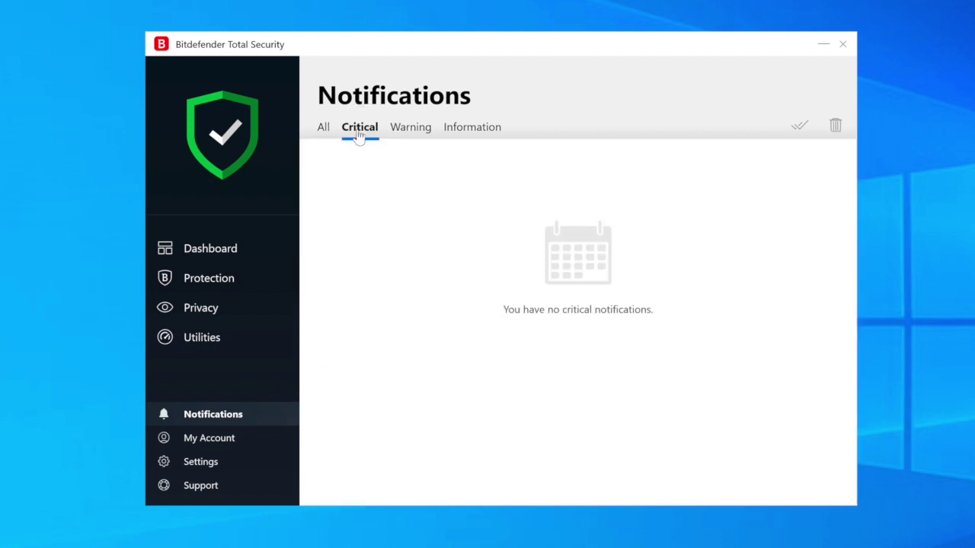
click(418, 135)
click(486, 133)
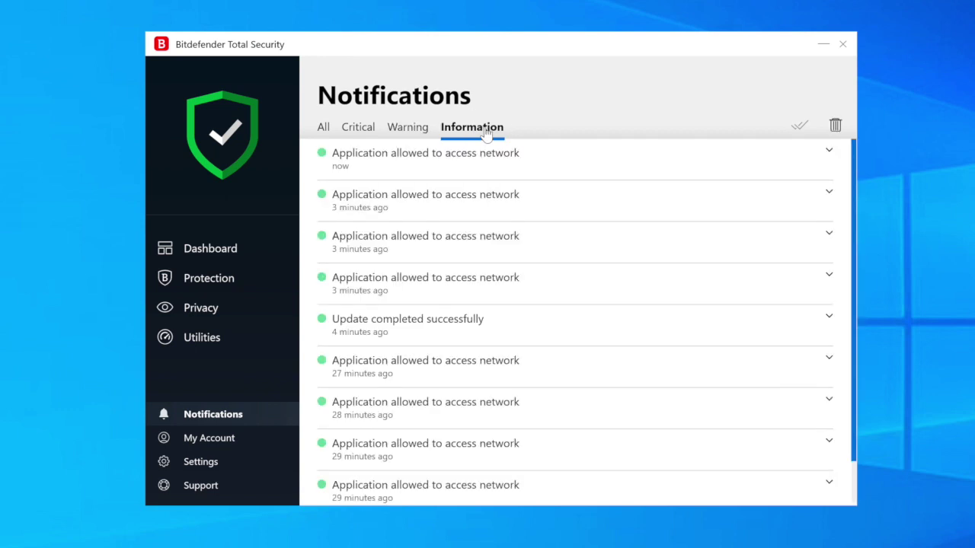
click(505, 406)
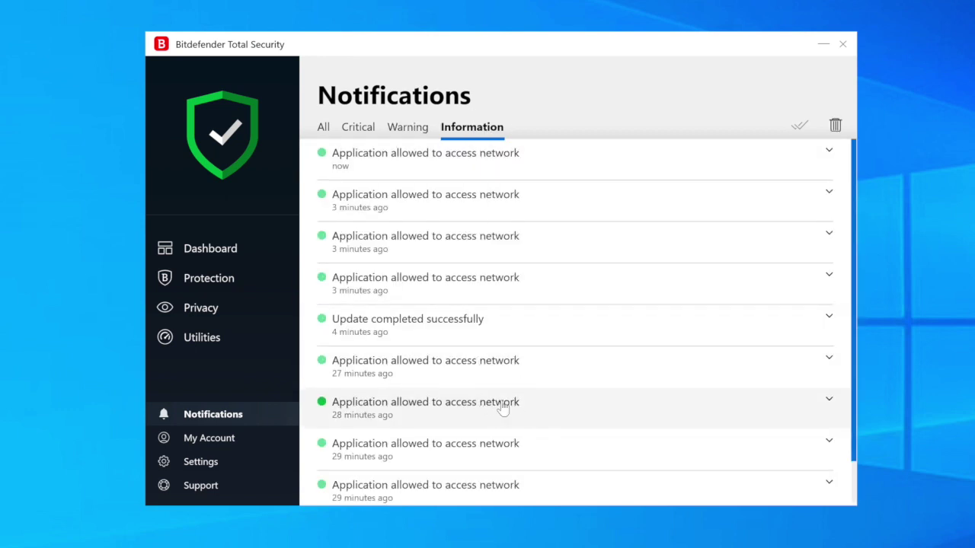
Review My Account, then the General, Advanced, Update and Profiles settings tabs, ending on Support.
click(232, 447)
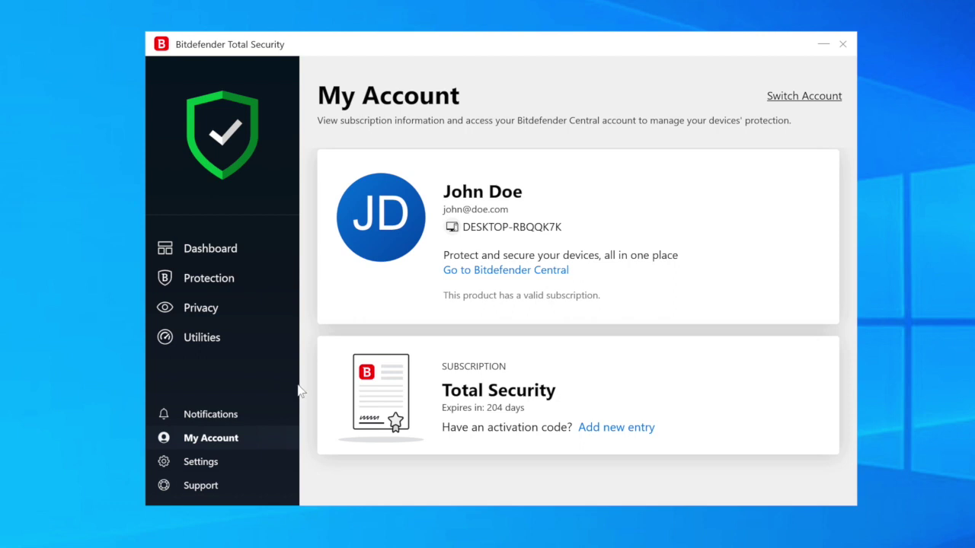
click(242, 468)
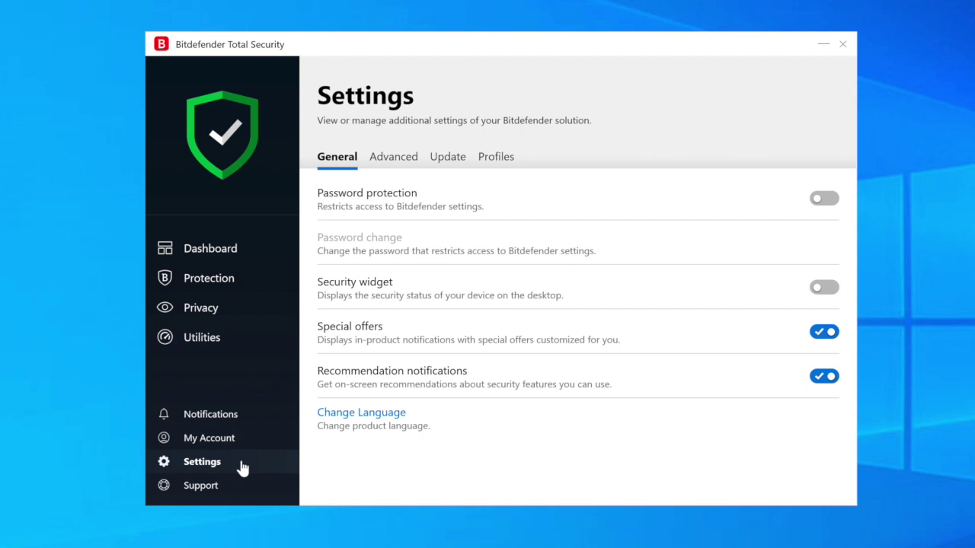
click(390, 159)
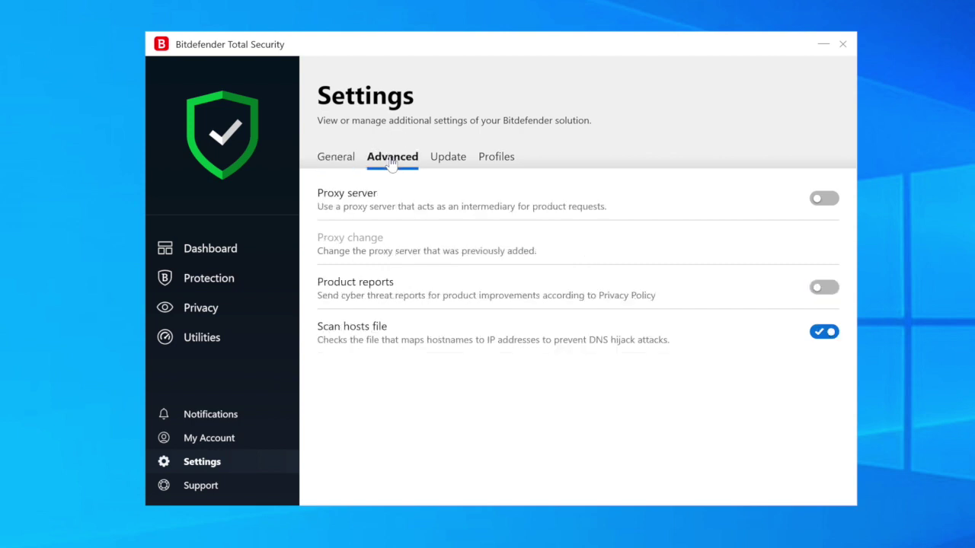
click(453, 161)
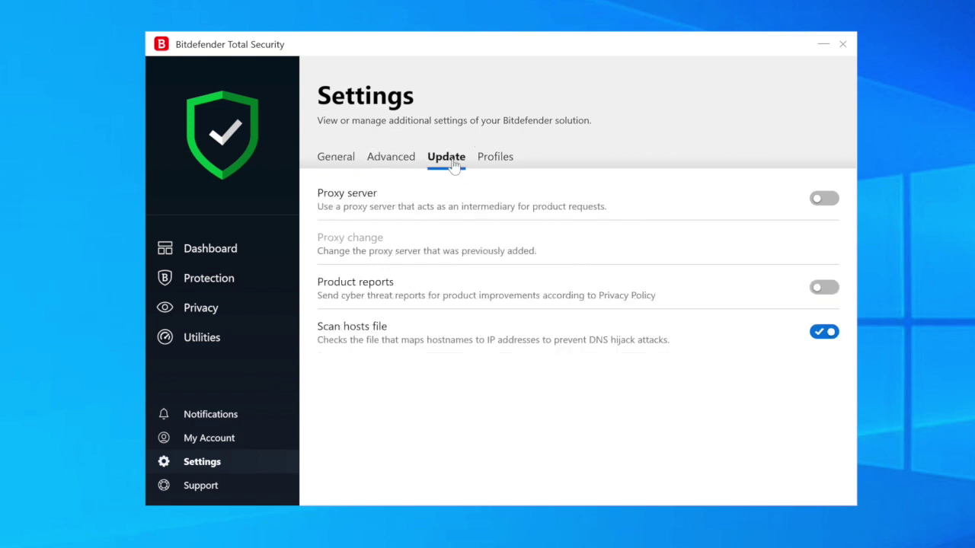
click(495, 156)
scroll(700, 303, down, 3)
click(202, 486)
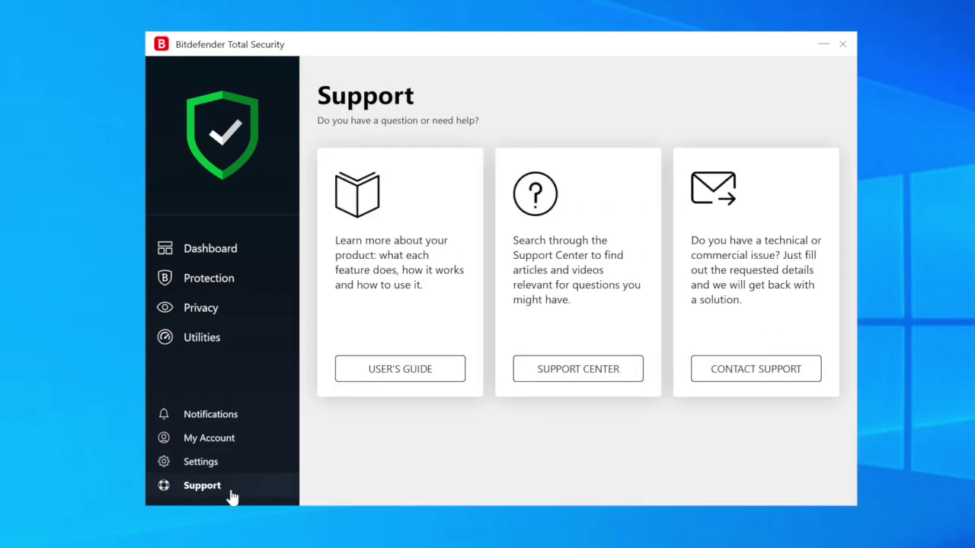